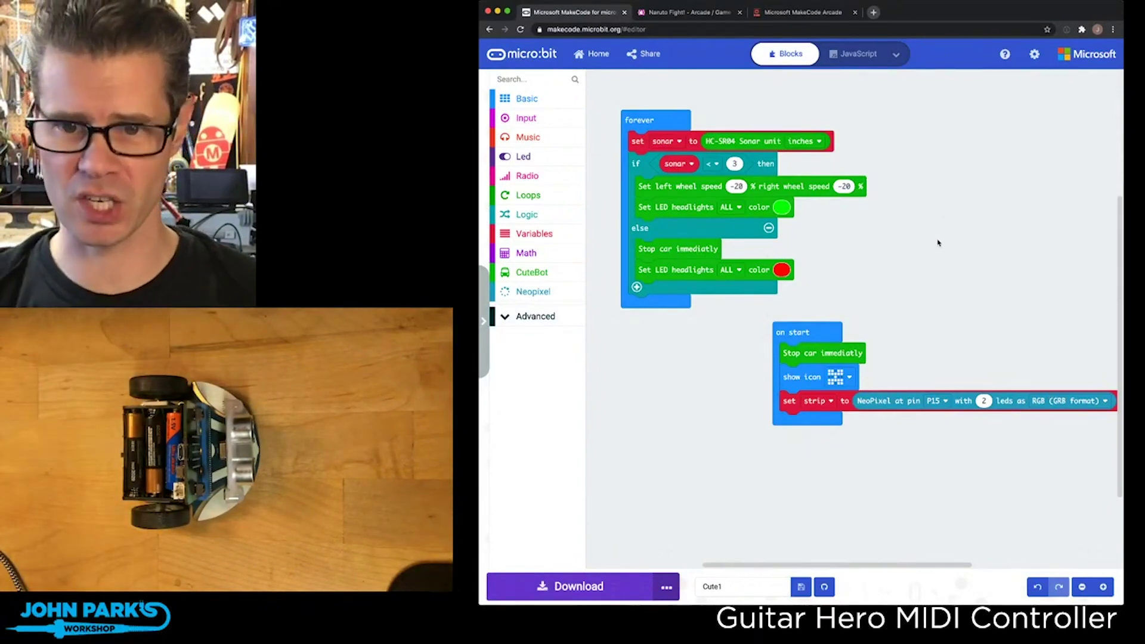
{"action": "left_click", "coordinate": [555, 277]}
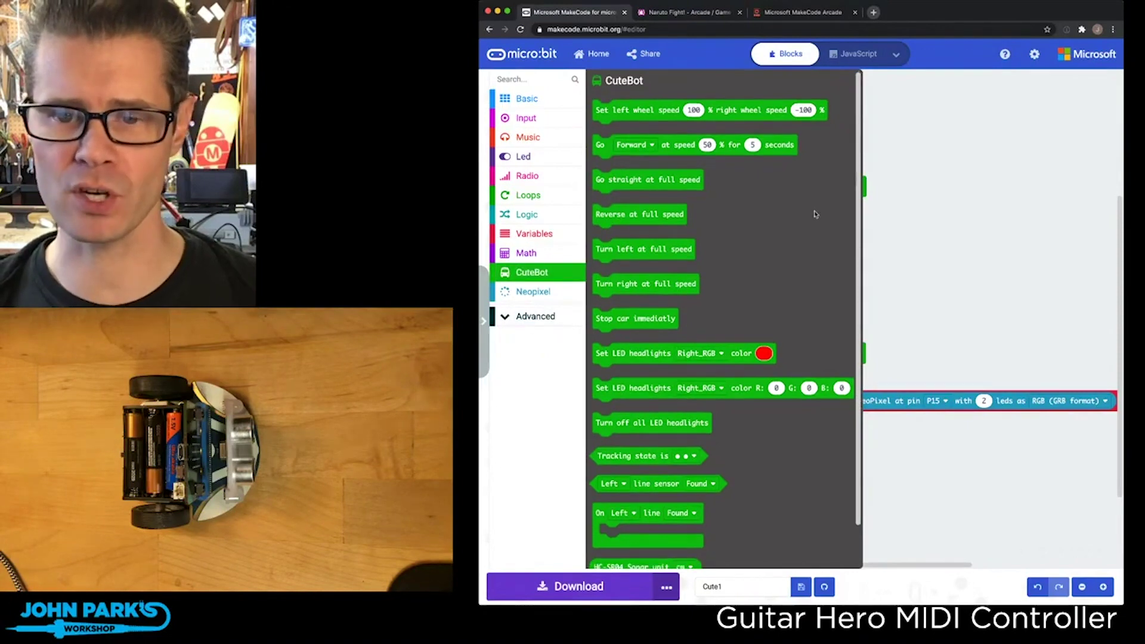
{"action": "scroll", "coordinate": [815, 214], "scroll_direction": "down", "scroll_amount": 1}
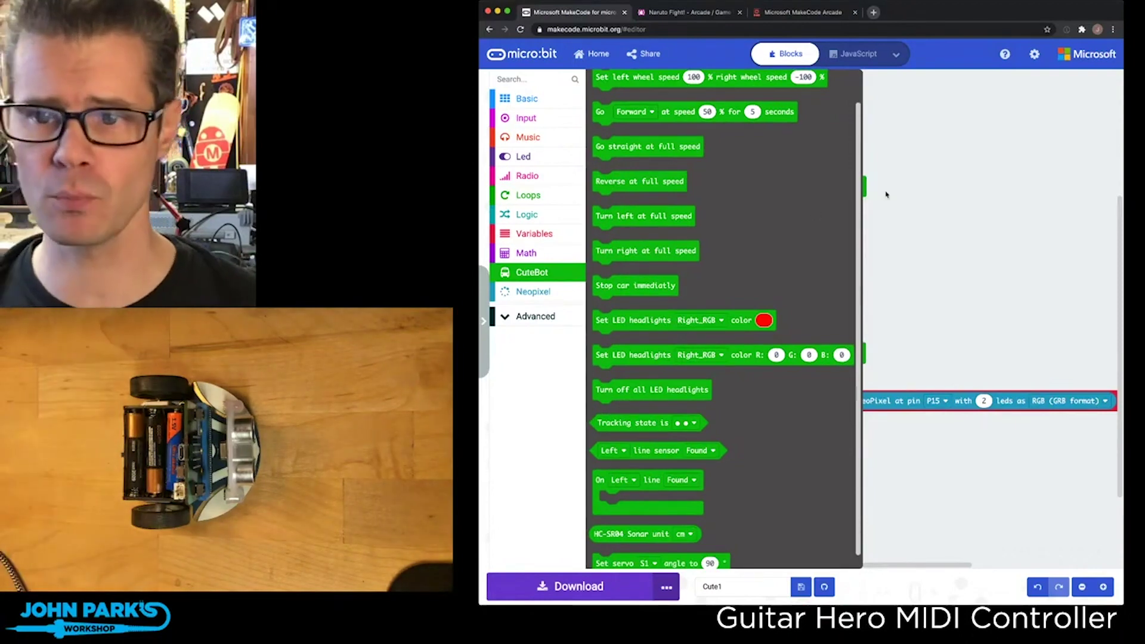
{"action": "left_click", "coordinate": [935, 175]}
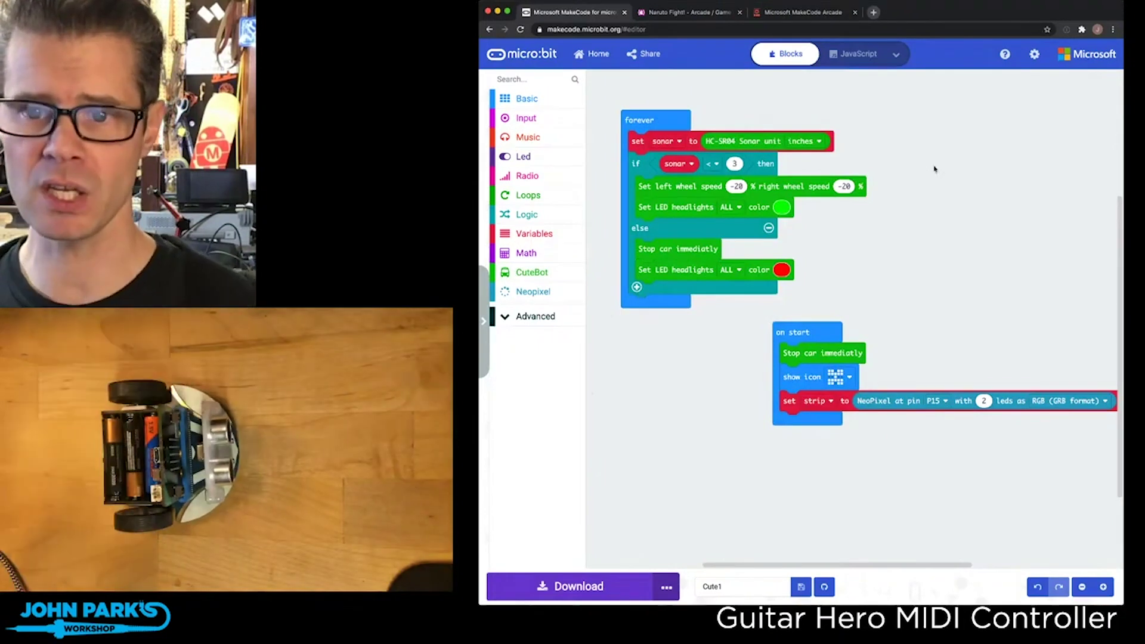
{"action": "scroll", "coordinate": [927, 233], "scroll_direction": "down", "scroll_amount": 1}
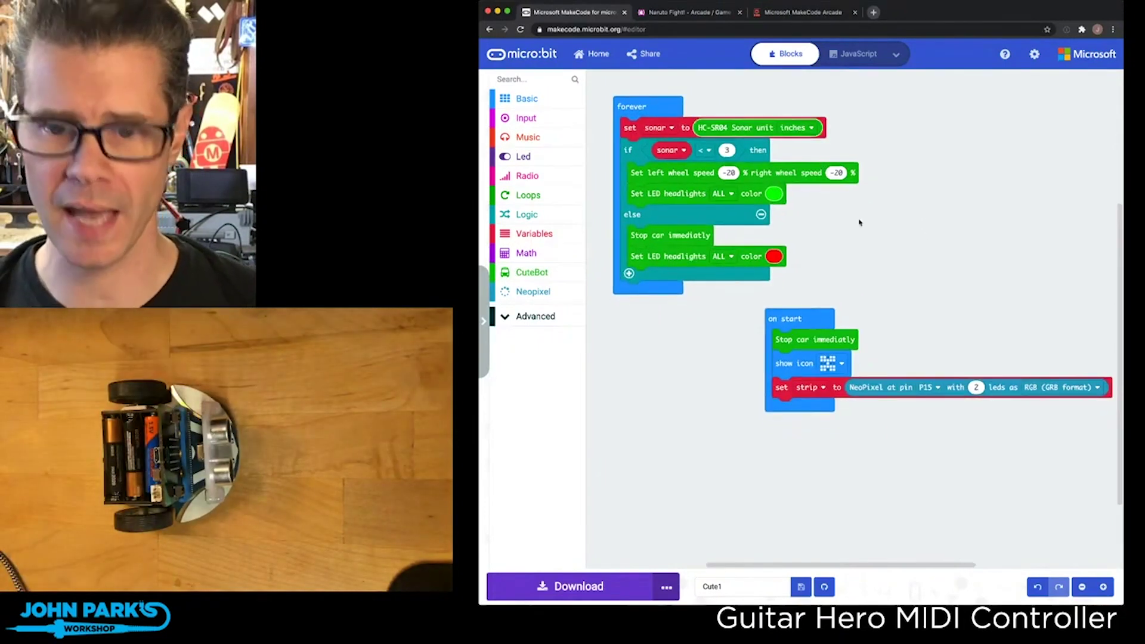
{"action": "scroll", "coordinate": [931, 265], "scroll_direction": "up", "scroll_amount": 2}
{"action": "scroll", "coordinate": [895, 233], "scroll_direction": "up", "scroll_amount": 2}
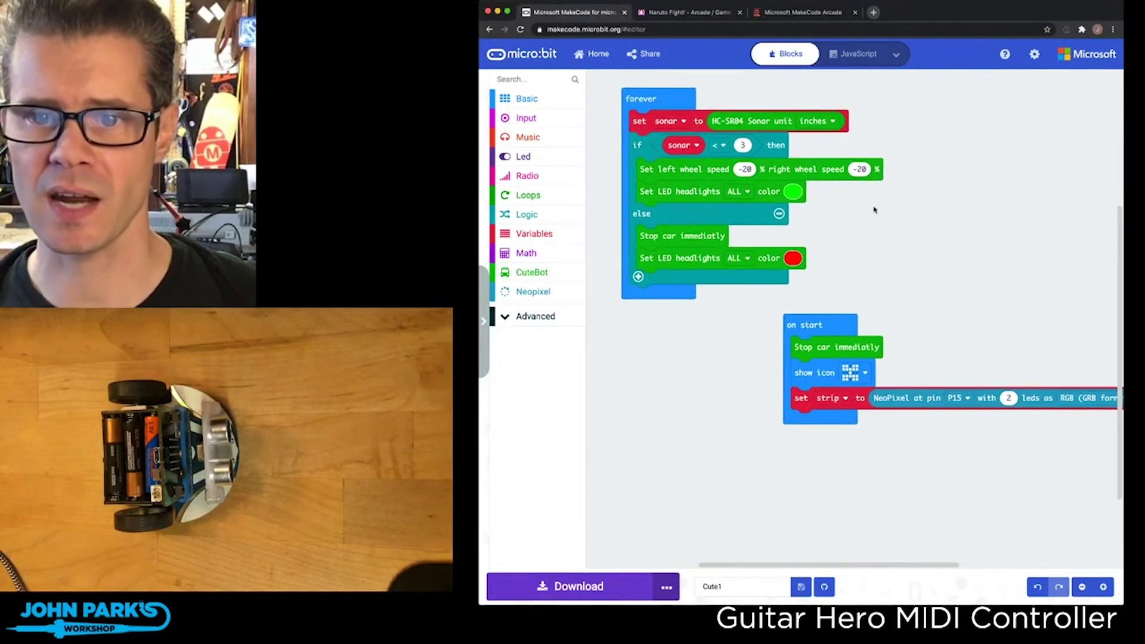
{"action": "scroll", "coordinate": [974, 170], "scroll_direction": "up", "scroll_amount": 1}
{"action": "scroll", "coordinate": [895, 179], "scroll_direction": "up", "scroll_amount": 2}
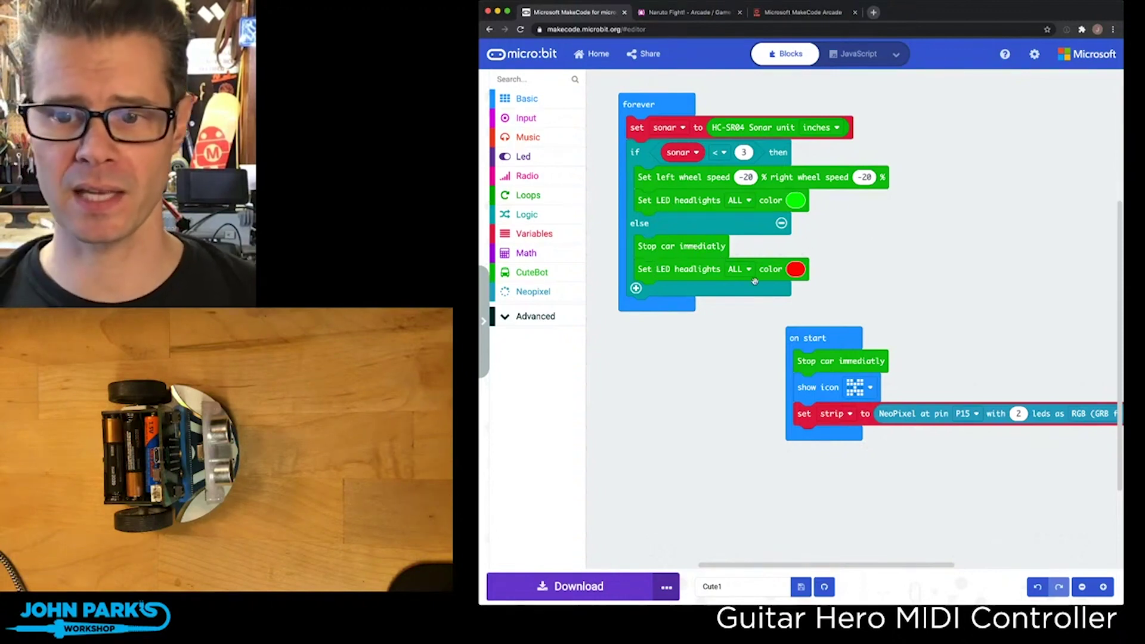
{"action": "left_click_drag", "start_coordinate": [923, 273], "coordinate": [695, 273]}
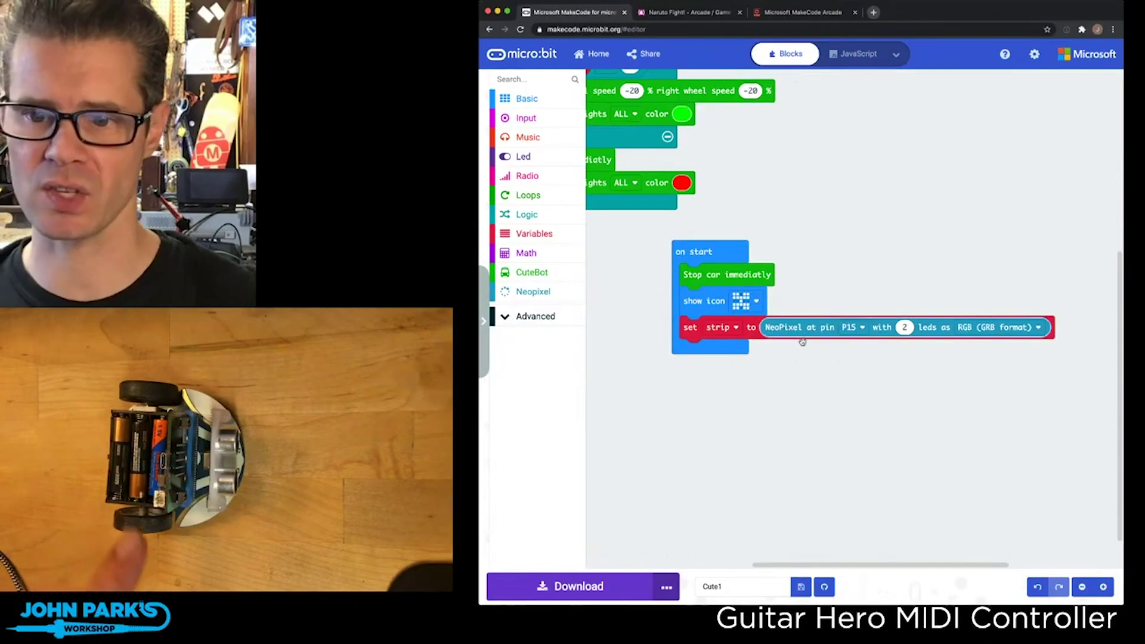
{"action": "left_click_drag", "start_coordinate": [850, 224], "coordinate": [984, 365]}
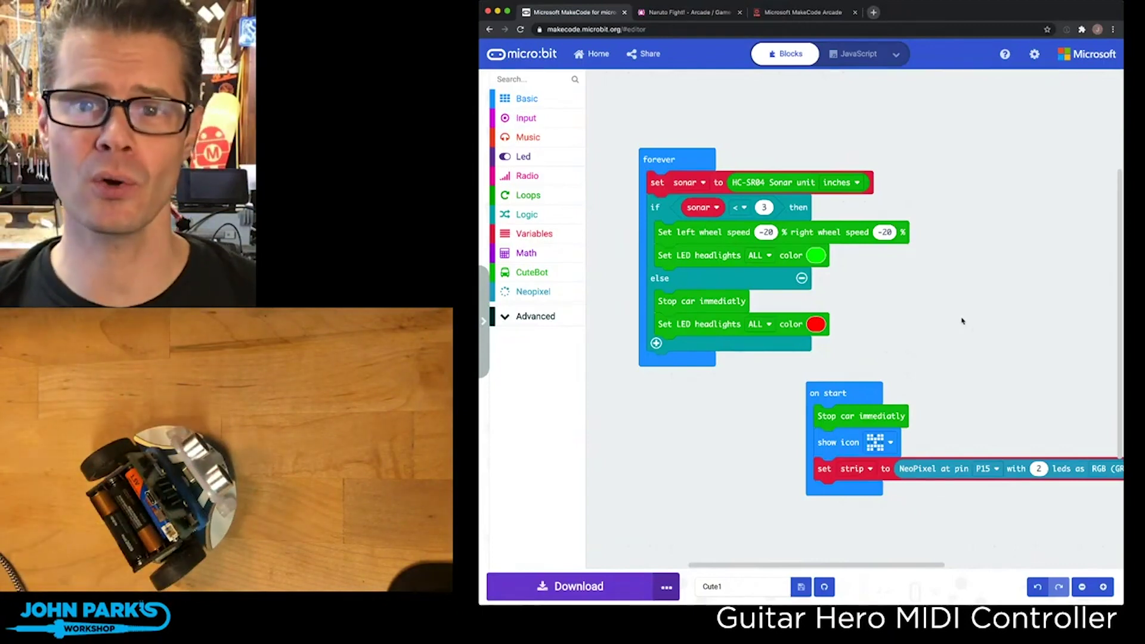
{"action": "left_click_drag", "start_coordinate": [962, 324], "coordinate": [964, 305]}
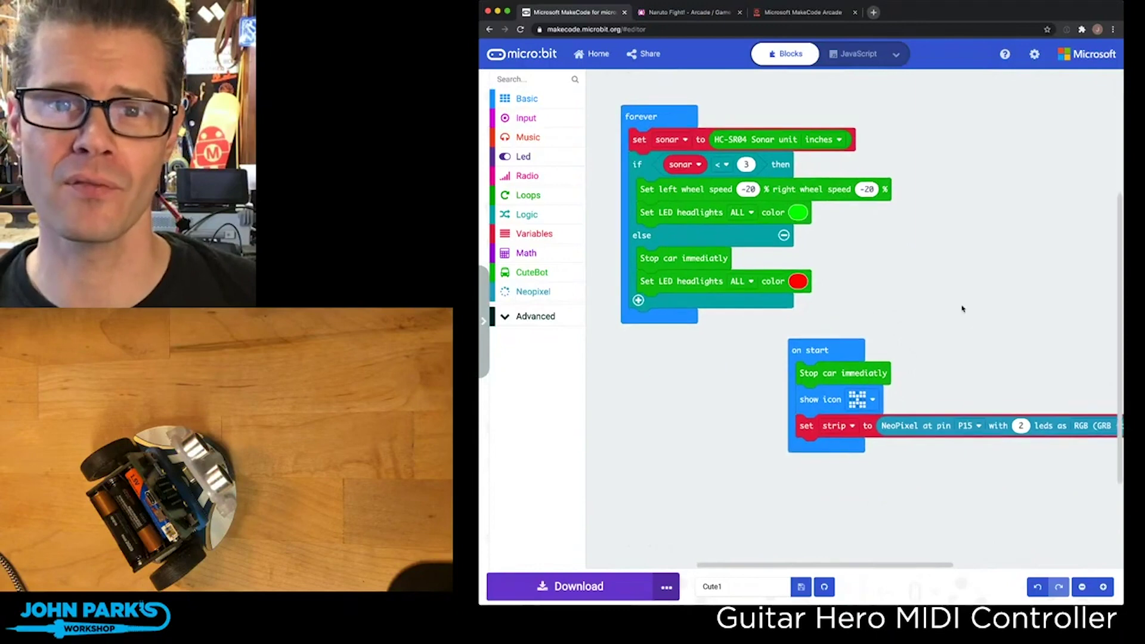